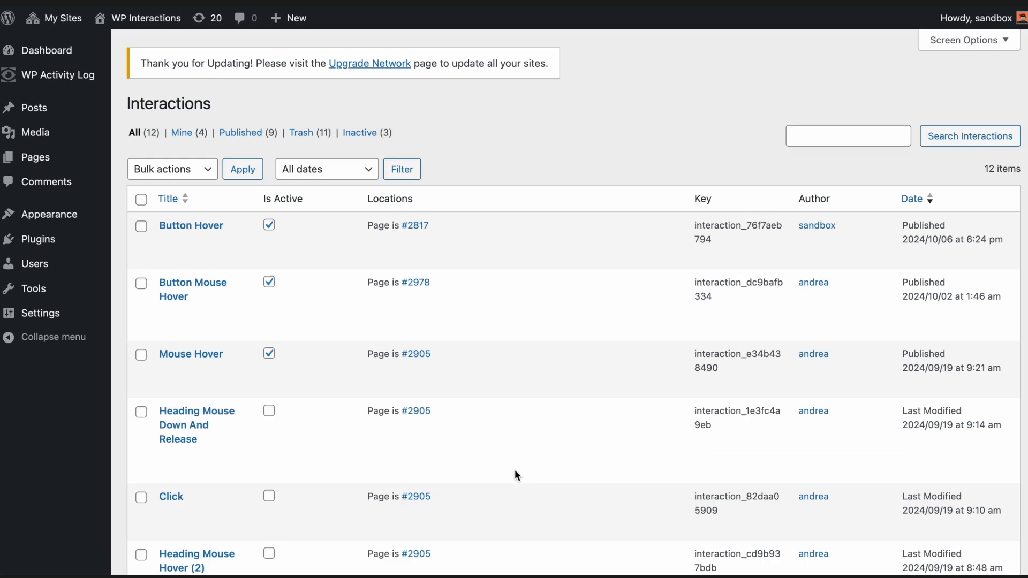
Look through the list of existing interactions, their active states and their page locations
scroll(513, 467, "down", 1)
scroll(514, 470, "down", 2)
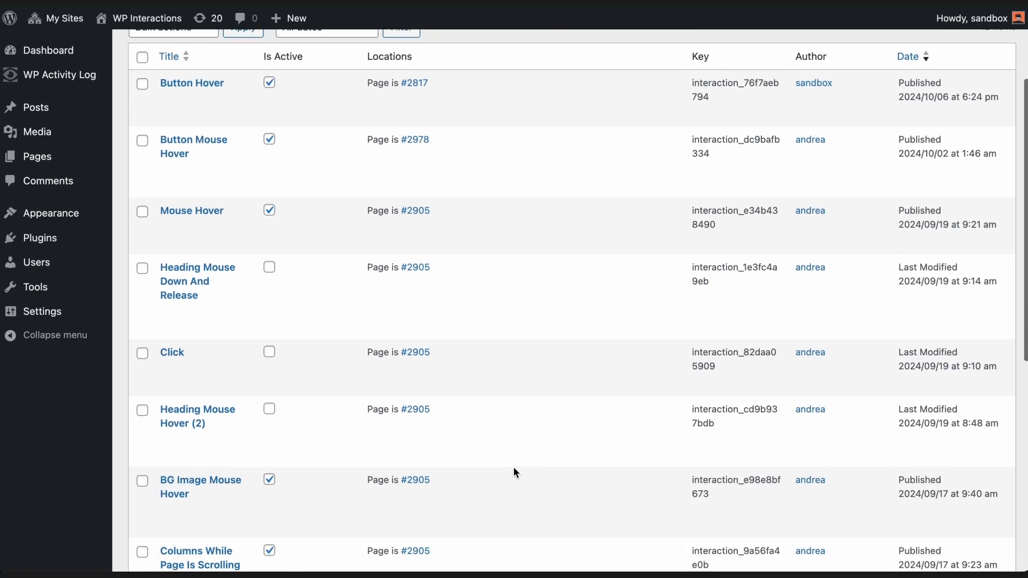
scroll(514, 470, "down", 2)
scroll(514, 470, "down", 3)
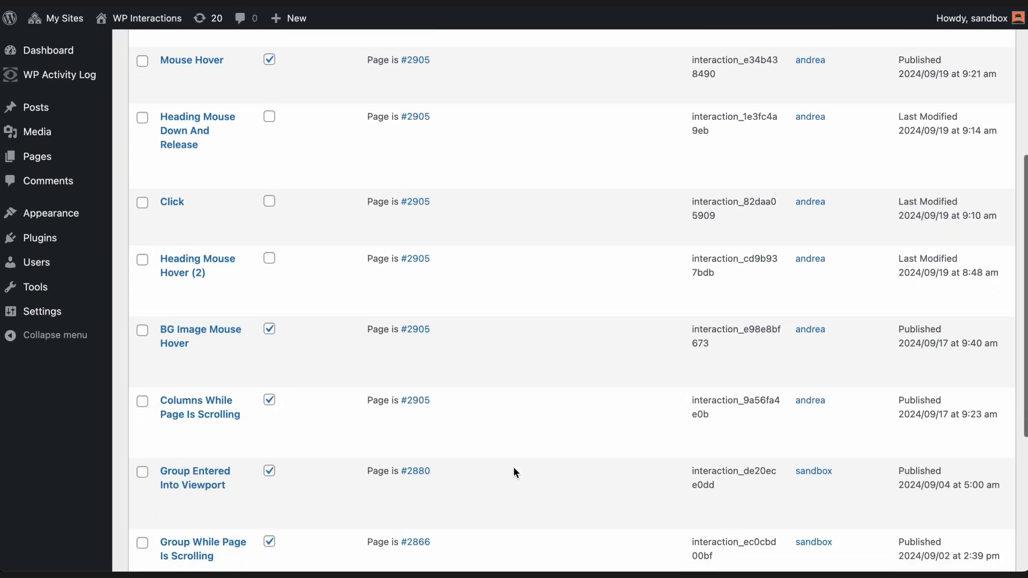
scroll(514, 470, "down", 1)
scroll(514, 469, "down", 2)
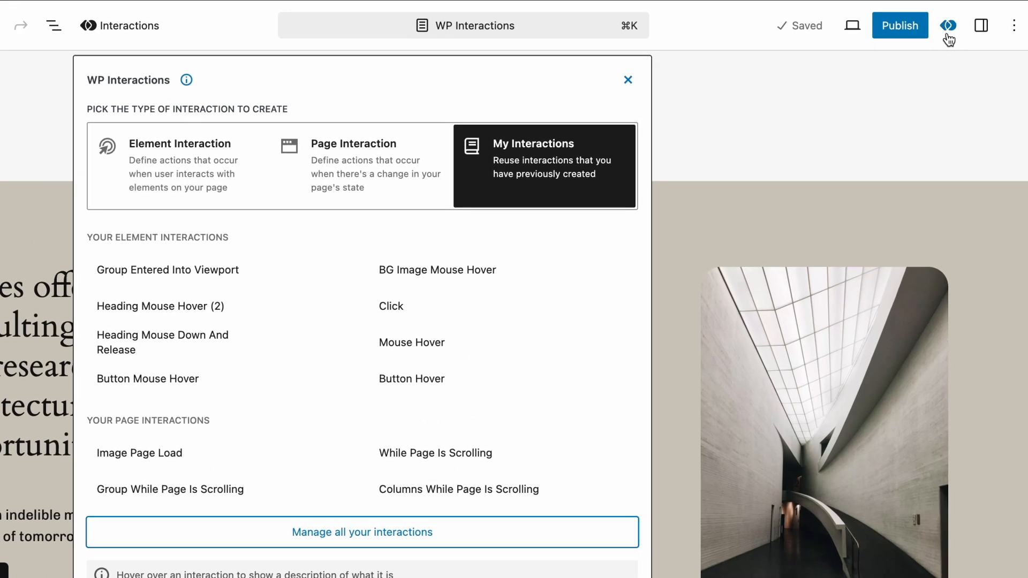
Show the page's interactions and the element interaction types available for the building image block
left_click(947, 32)
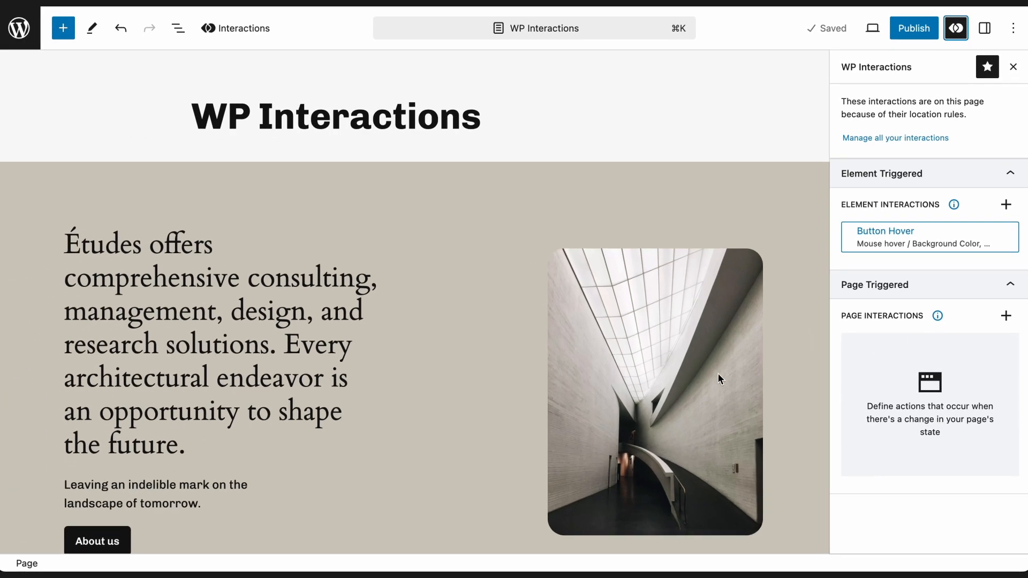
left_click(717, 374)
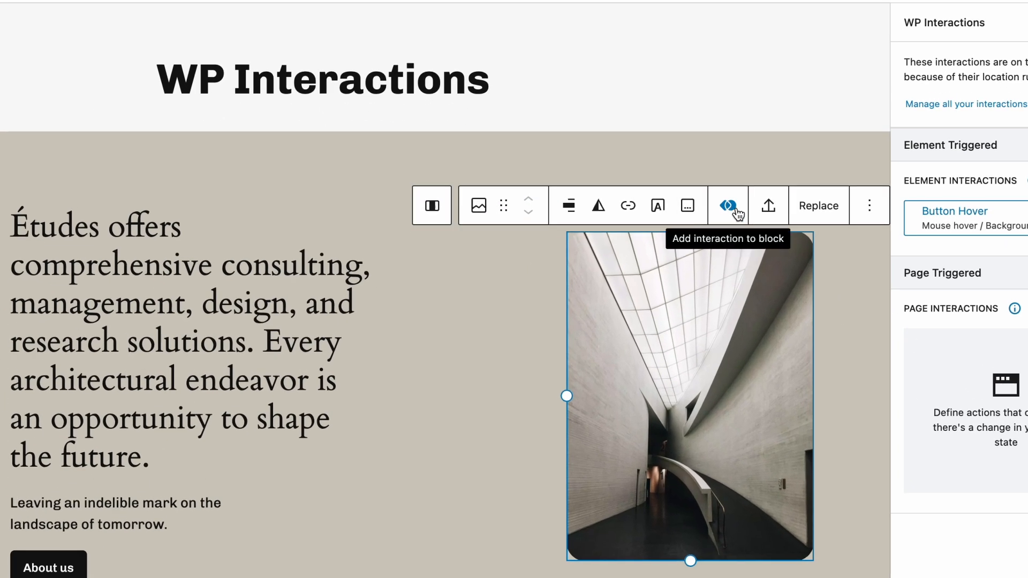
left_click(737, 213)
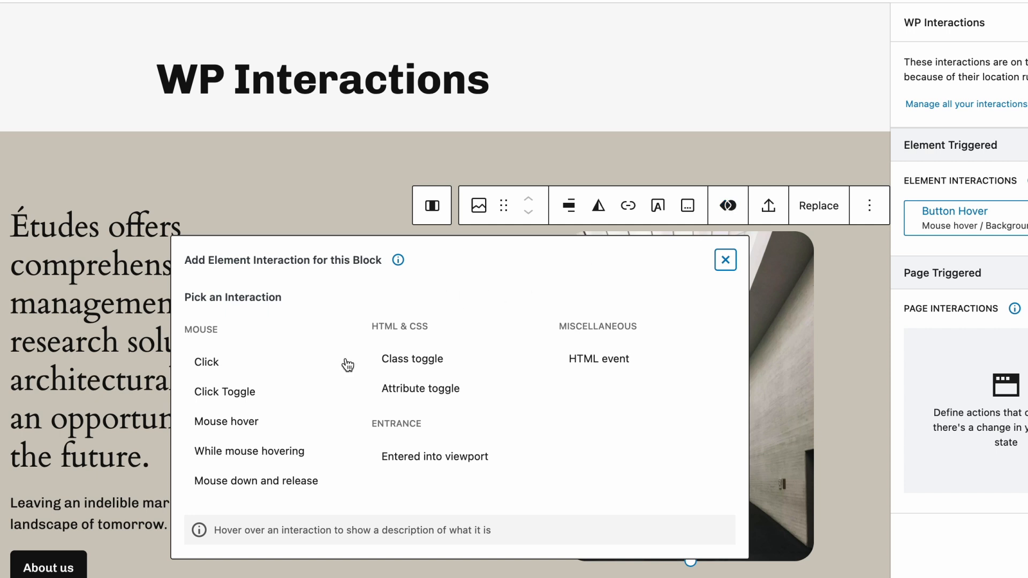
Select the About us button block and open its existing Button Hover interaction for editing
scroll(126, 465, "down", 3)
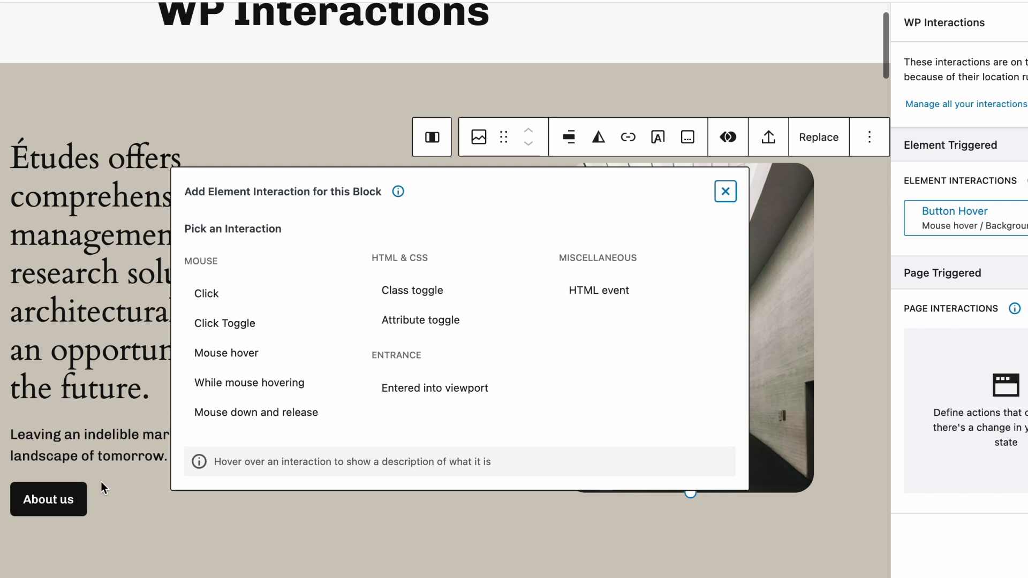
left_click(74, 499)
left_click(346, 458)
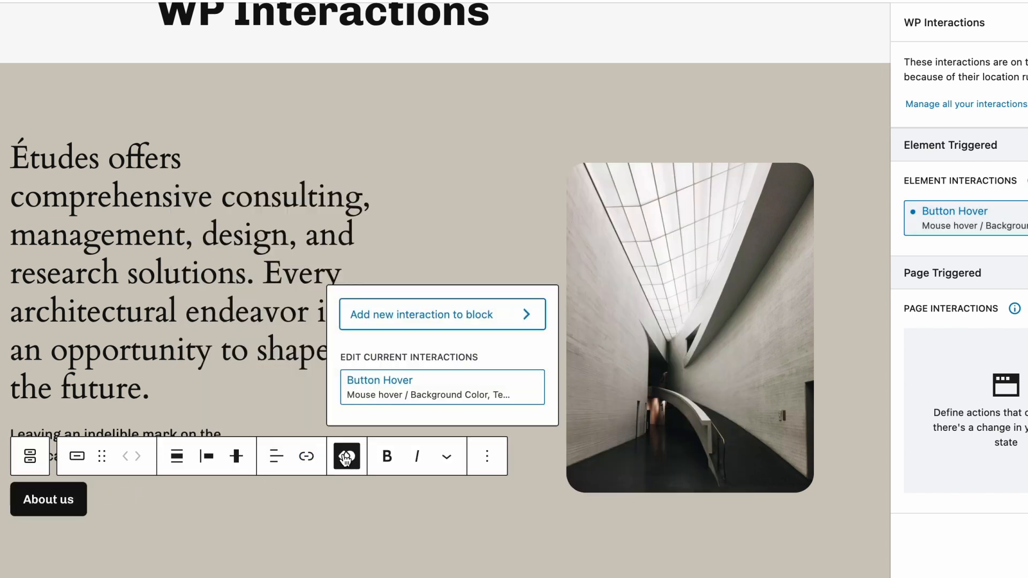
left_click(471, 390)
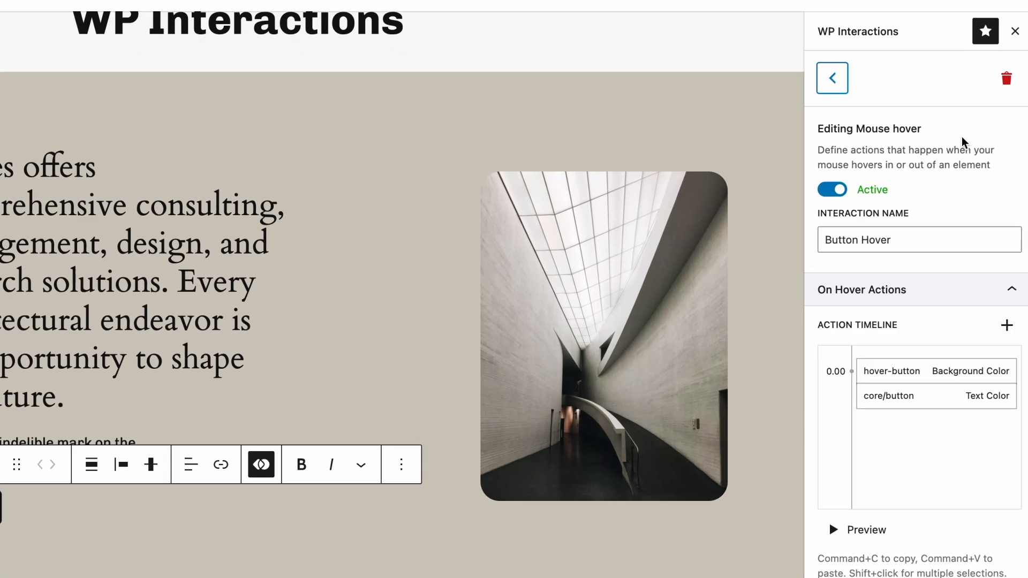
Collapse the On Hover Actions and bring up the On Hover Out action timeline
scroll(968, 162, "down", 2)
scroll(962, 142, "down", 3)
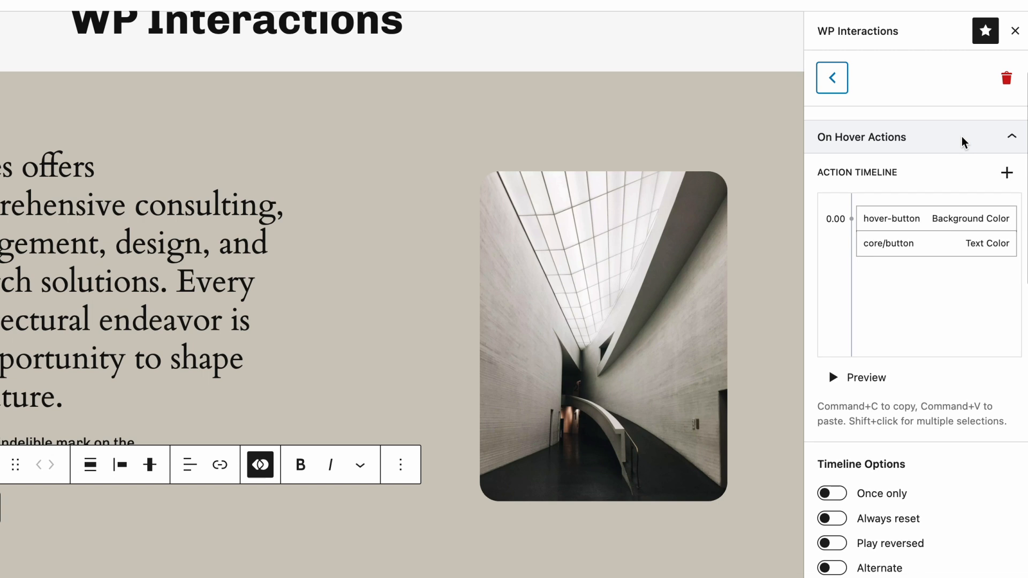
left_click(962, 142)
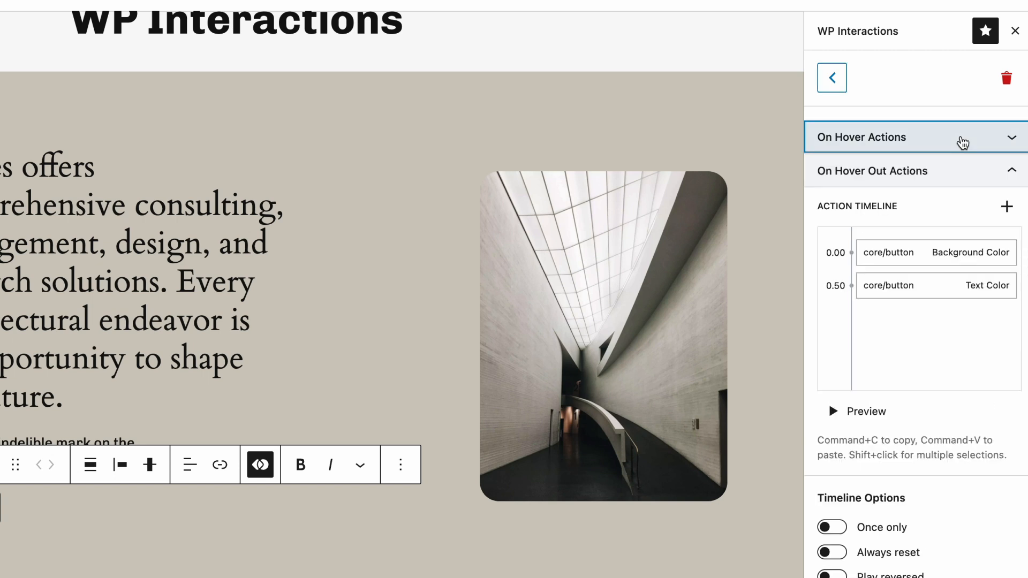
left_click(964, 328)
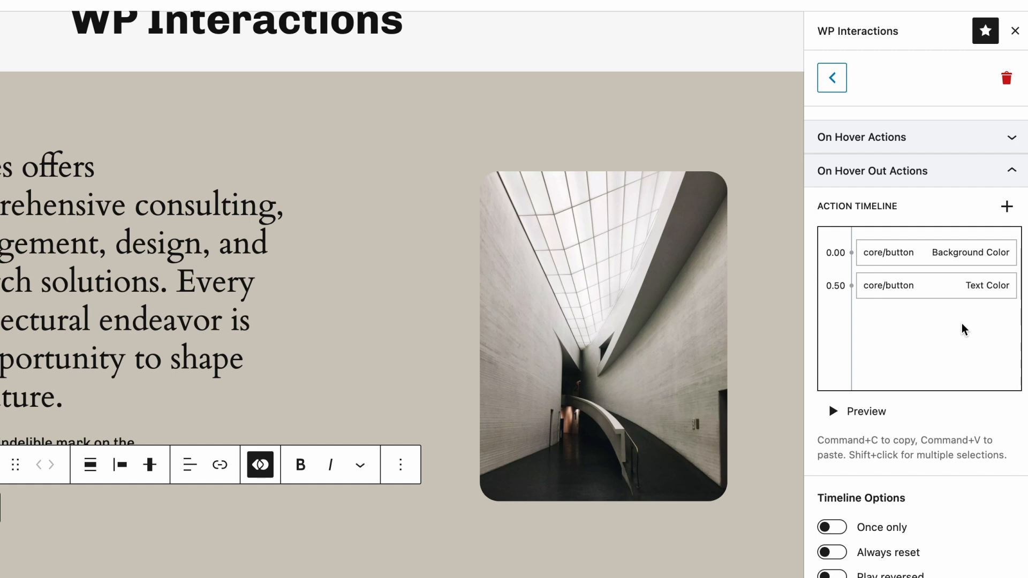
Add a Move action to the On Hover Out timeline and set its Y offset to -10
left_click(1007, 207)
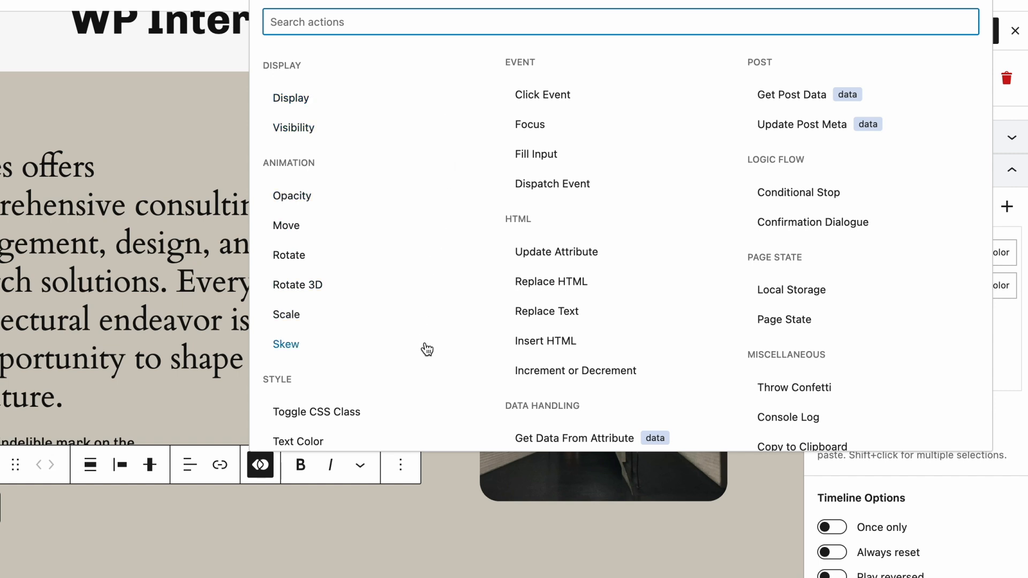
scroll(427, 349, "down", 5)
scroll(426, 349, "down", 2)
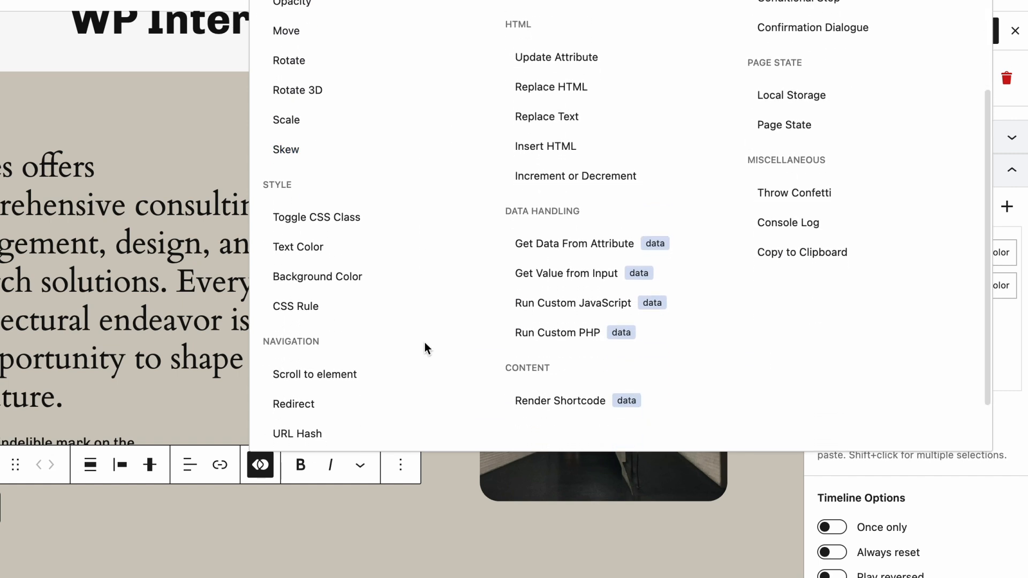
scroll(427, 349, "up", 7)
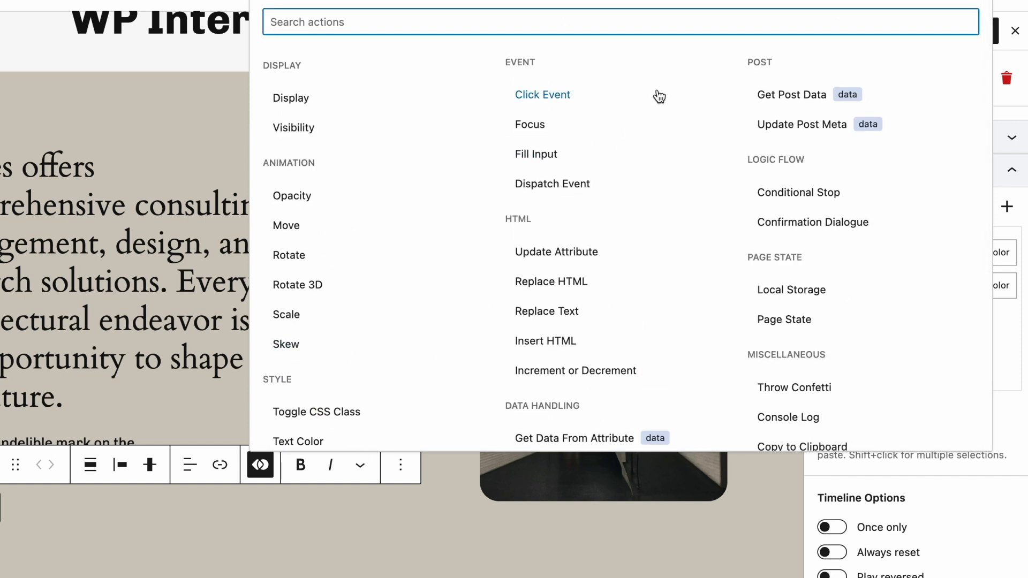
scroll(655, 331, "down", 3)
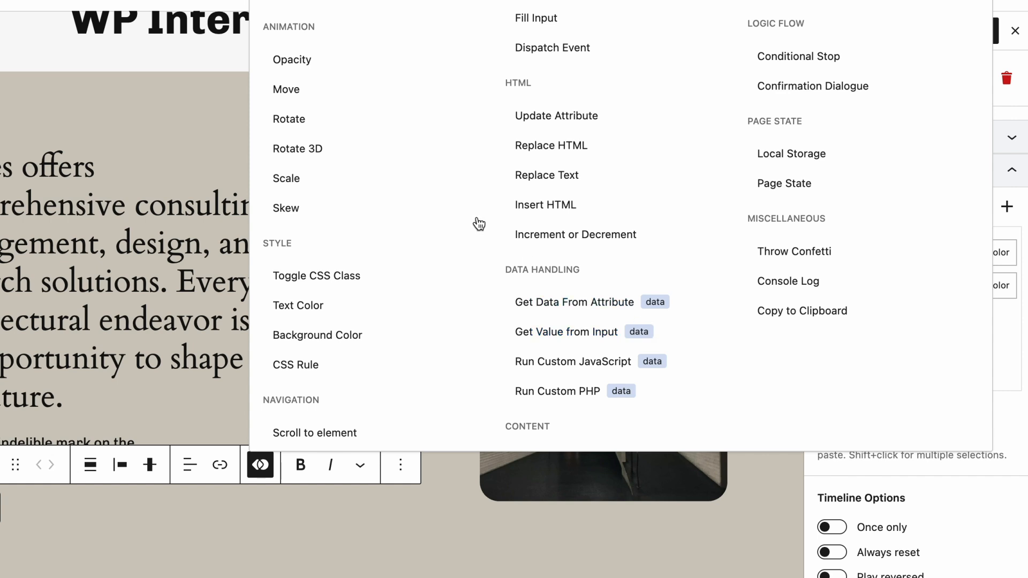
left_click(360, 99)
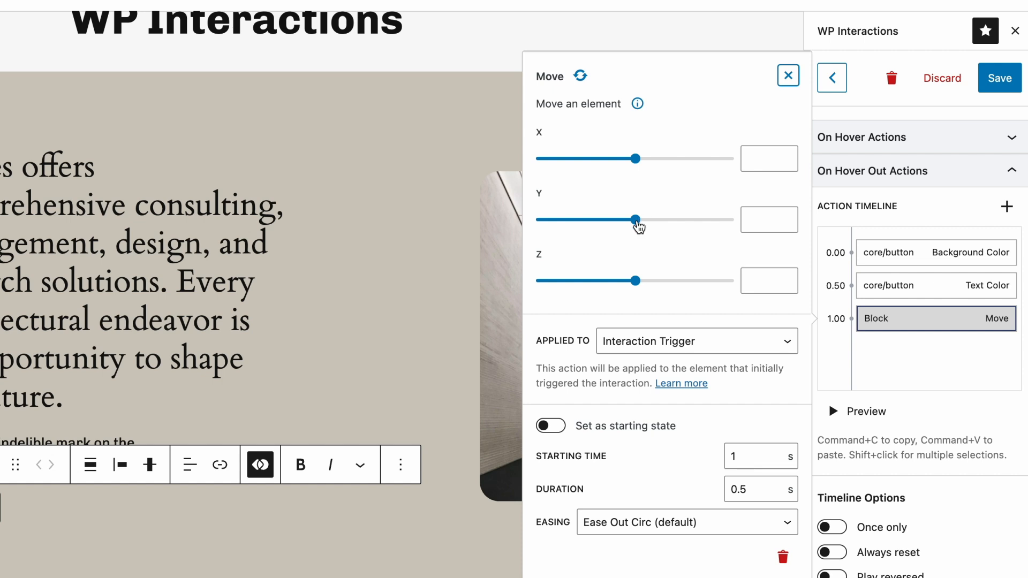
left_click_drag(637, 224, 636, 224)
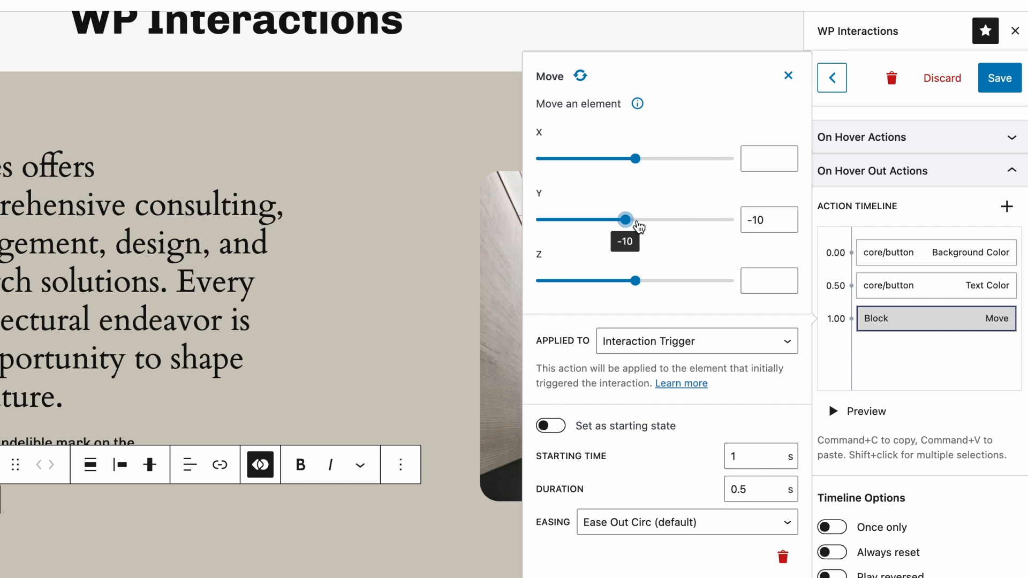
left_click(554, 374)
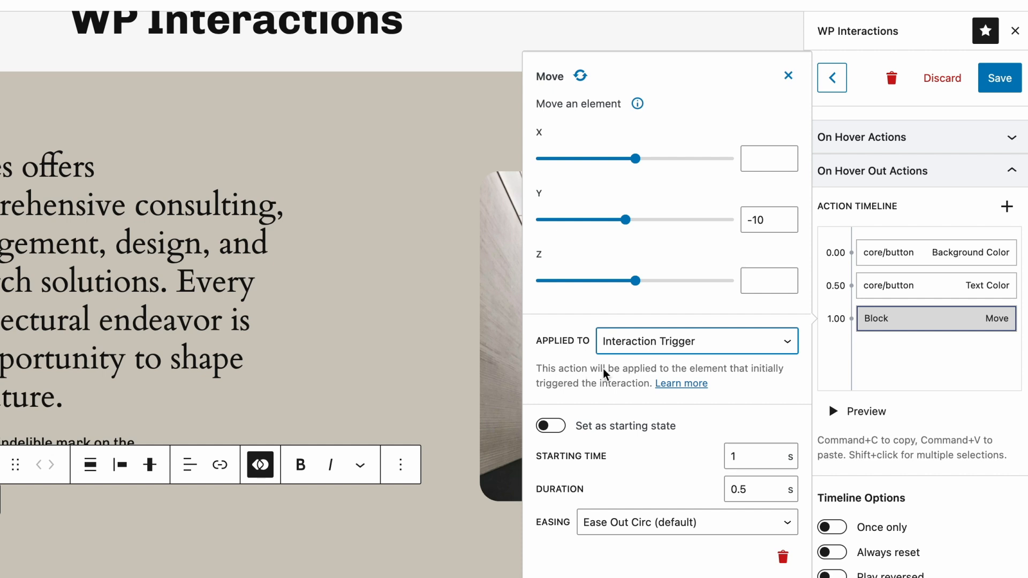
Apply the Move action to a specific block, choosing the About us button as the target
left_click(720, 348)
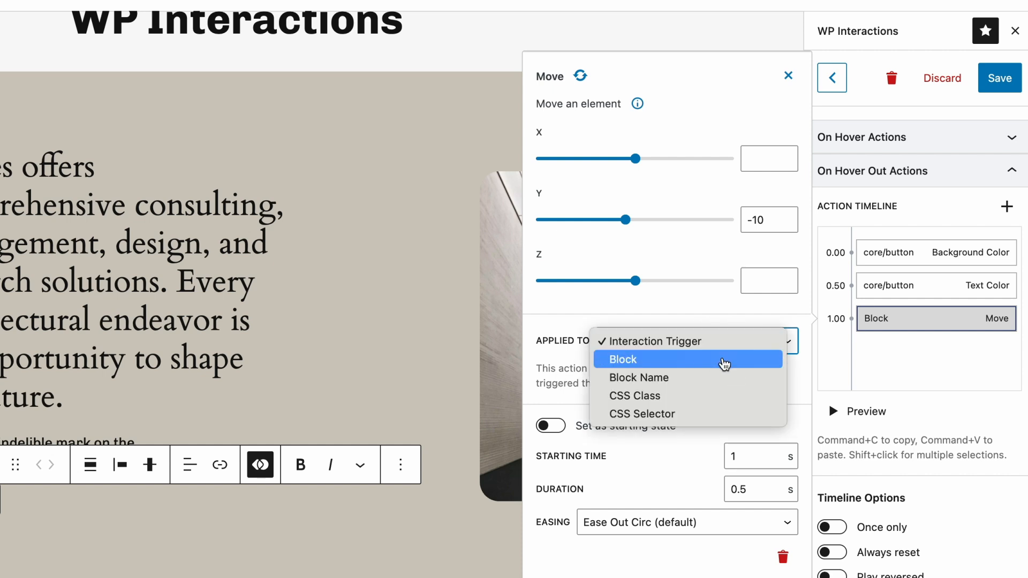
left_click(725, 362)
left_click(676, 344)
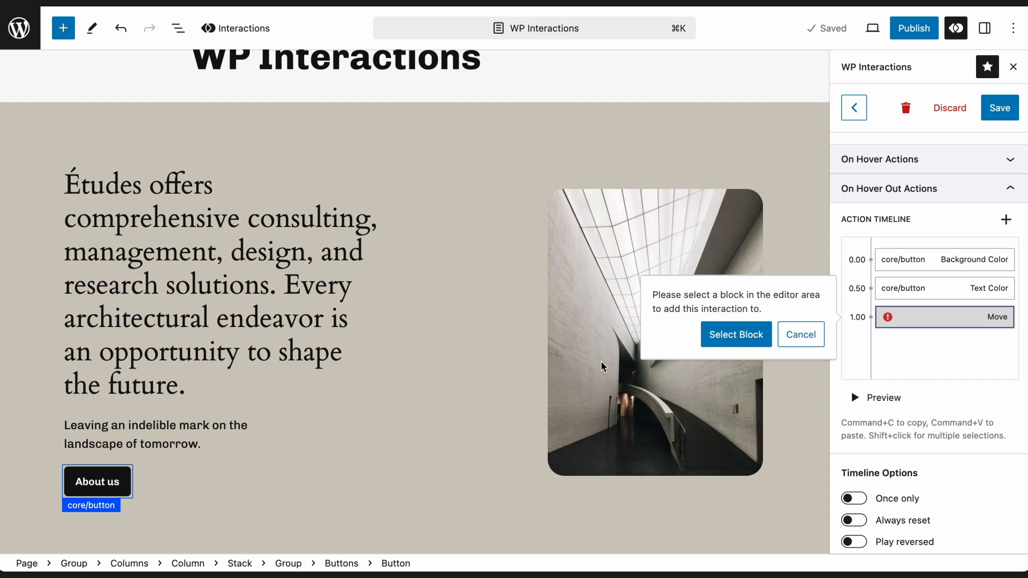
left_click(718, 335)
Switch the Move action's target to Block Name and choose Button (core/button)
left_click(688, 346)
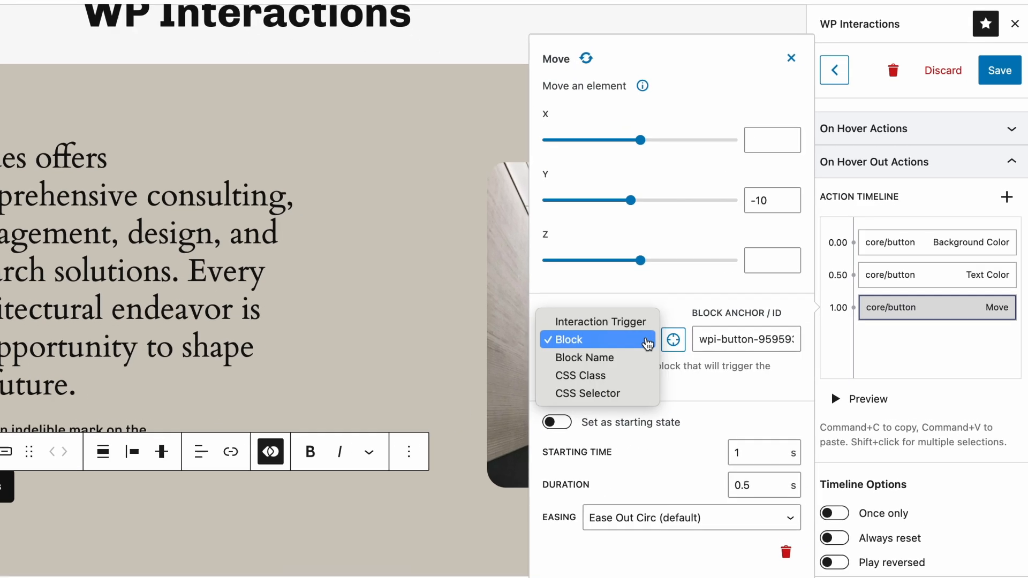
left_click(686, 362)
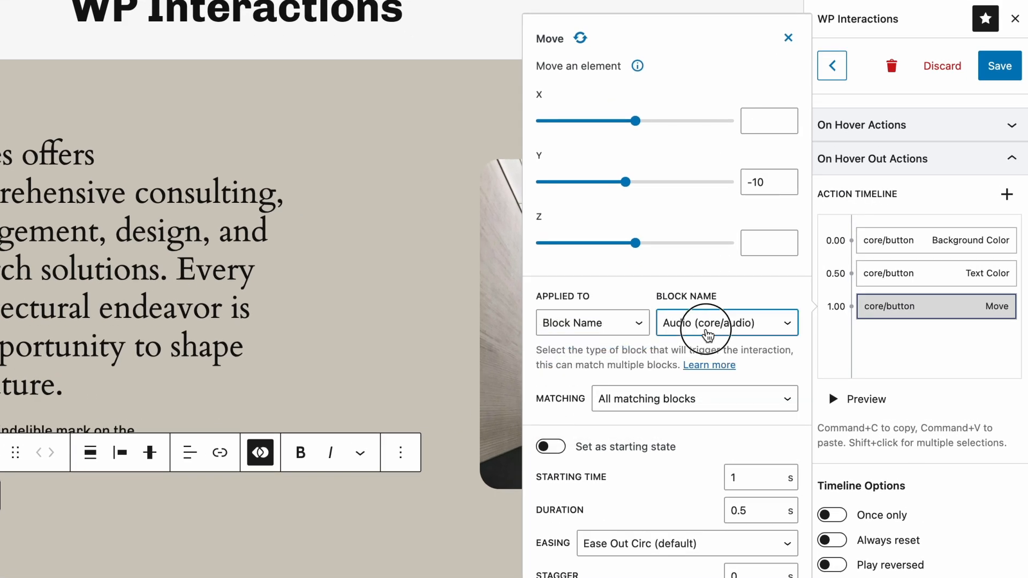
left_click(702, 324)
scroll(708, 335, "down", 3)
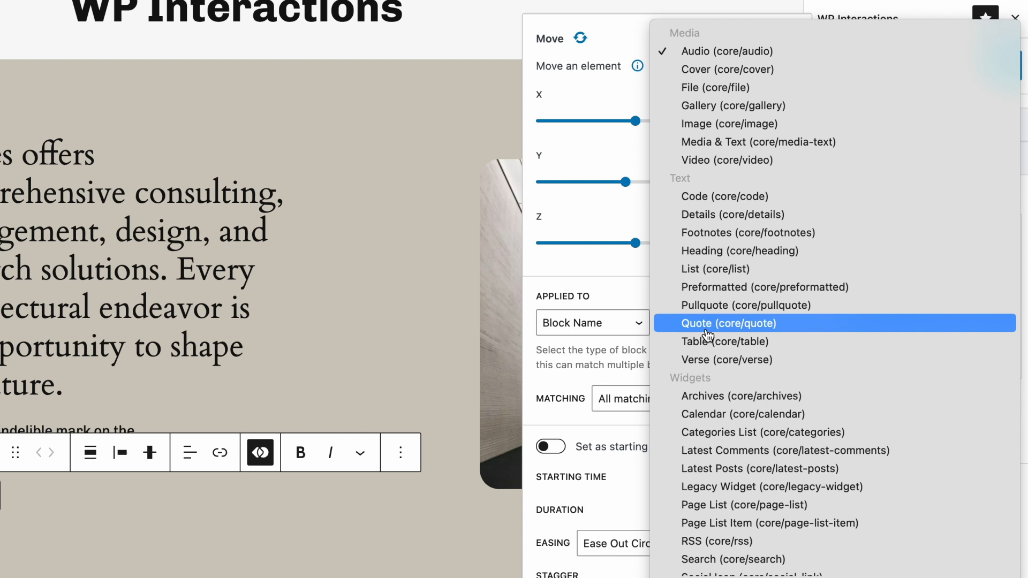
scroll(708, 335, "down", 2)
left_click(709, 567)
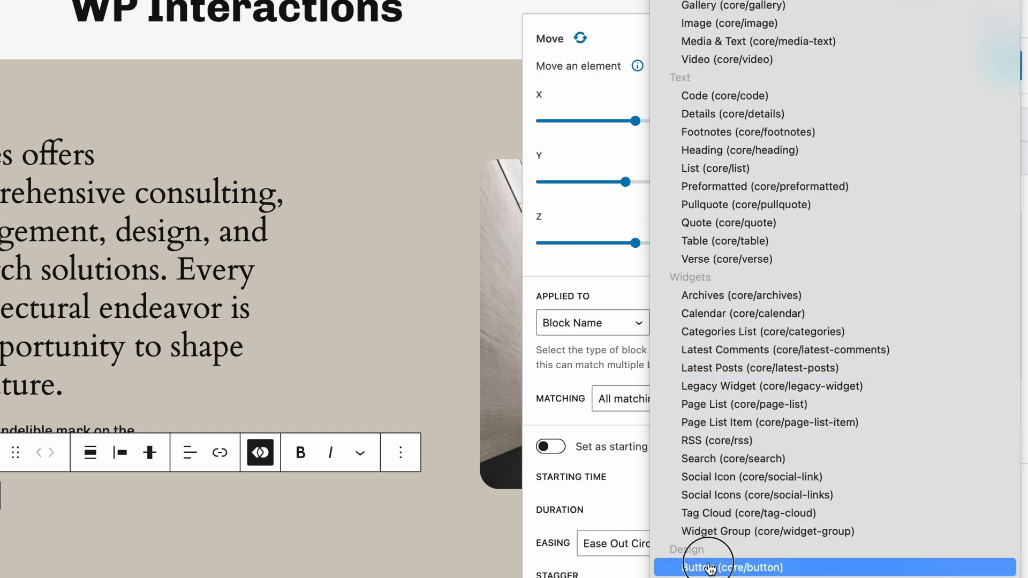
Target the Move action by CSS Class, replacing the prefilled class with hover-button taken from the About us button
left_click(635, 324)
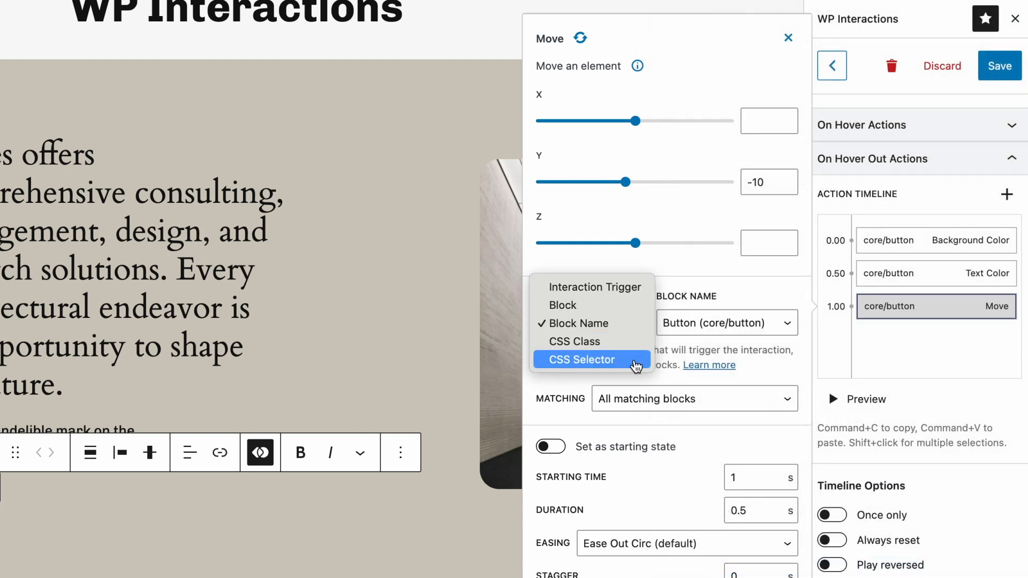
left_click(600, 342)
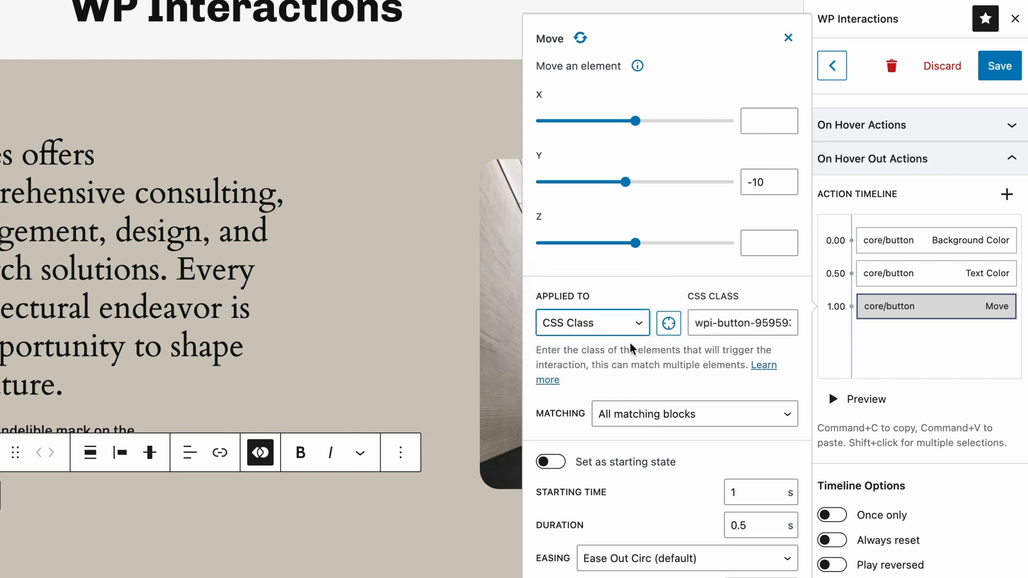
left_click(721, 329)
key("super+a")
key("BackSpace")
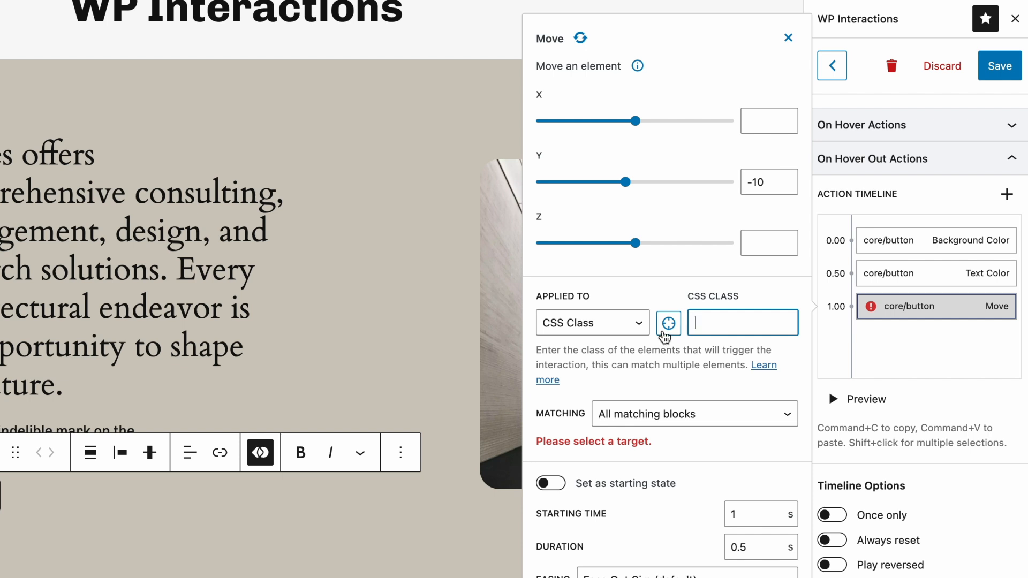
left_click(664, 332)
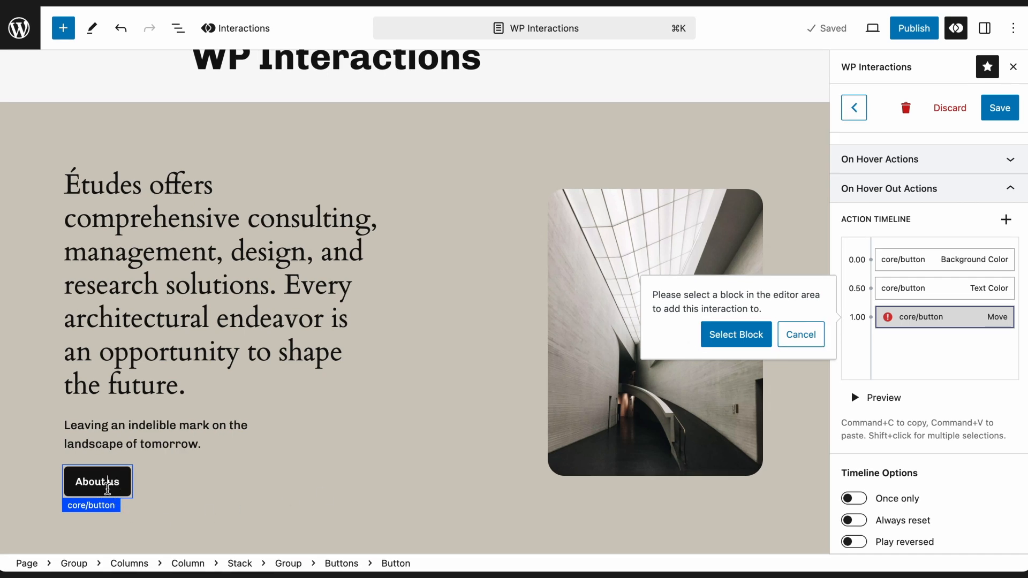
left_click(720, 335)
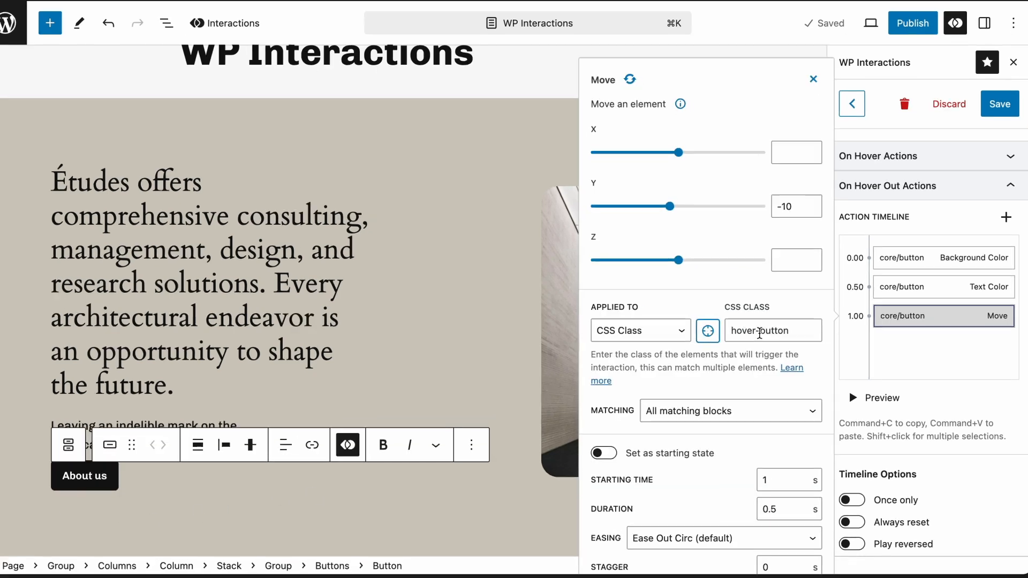
Review the matching options available for the hover-button class target, keeping All matching blocks
left_click_drag(777, 326, 701, 327)
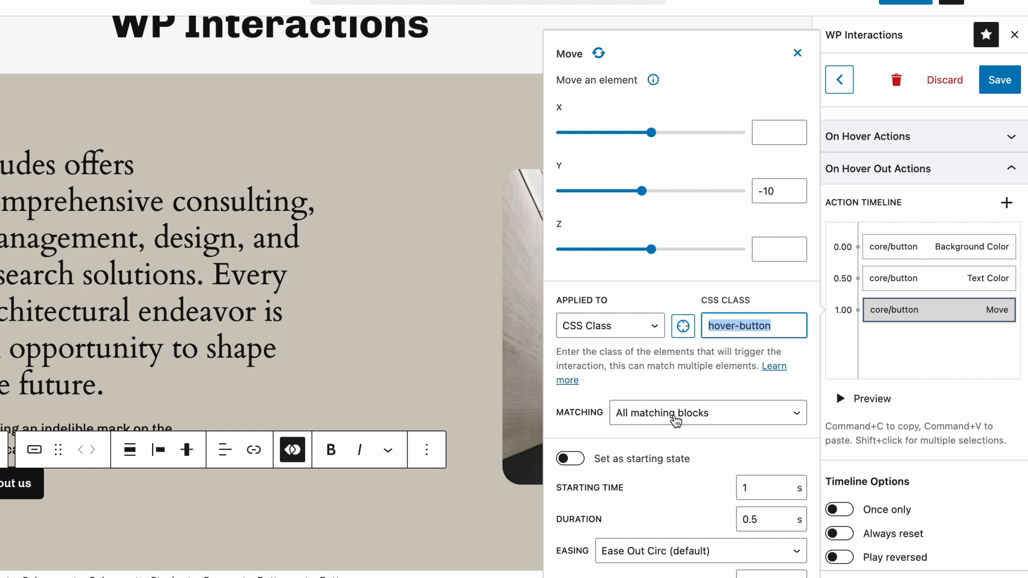
left_click(675, 420)
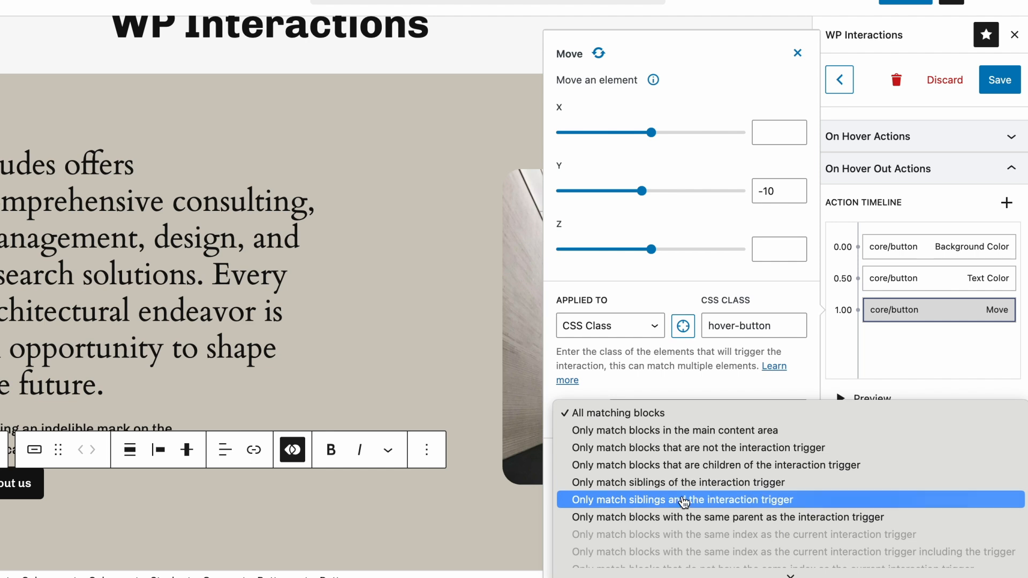
scroll(686, 520, "down", 1)
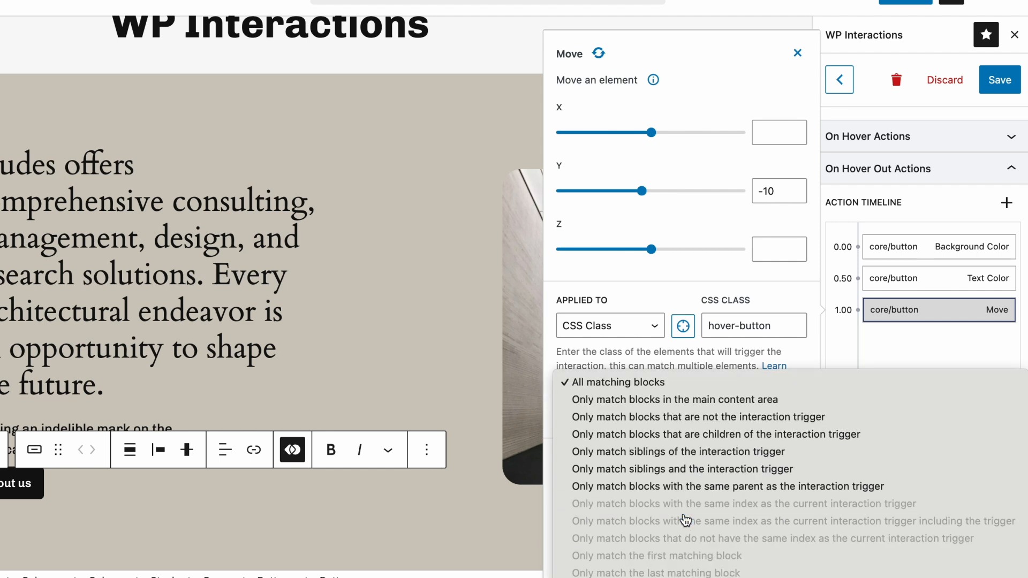
key("Escape")
Set the Move action's easing to Ease Out Quint
scroll(683, 513, "down", 2)
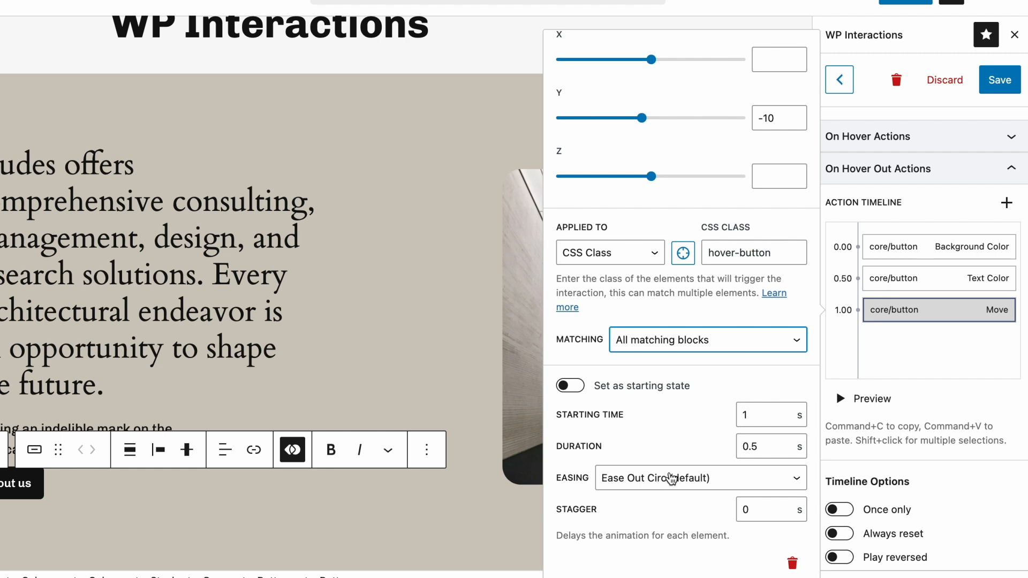
left_click(669, 478)
left_click(661, 433)
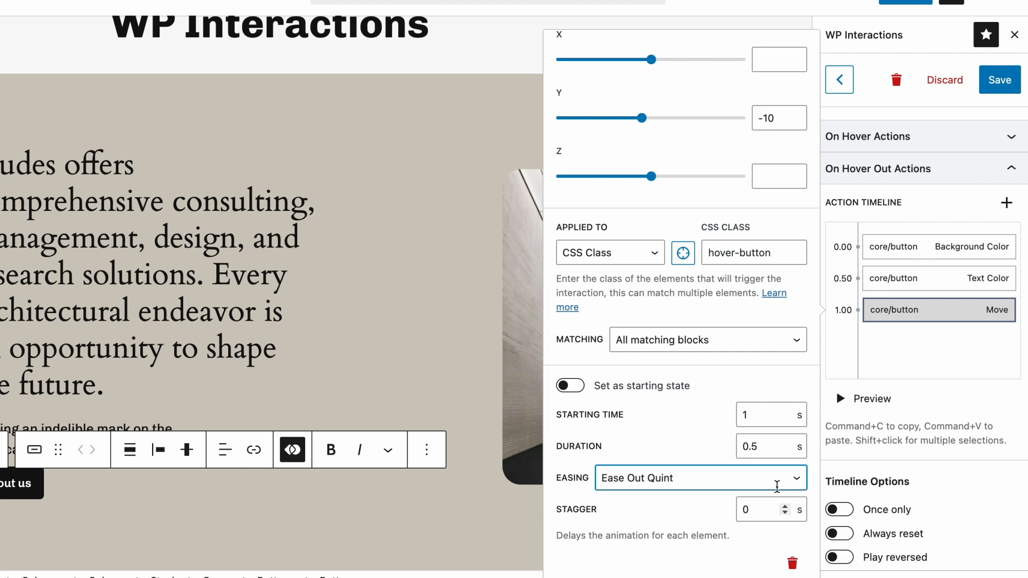
Add a Get Post Data action to the hover out timeline and review its post and data type settings
left_click(1006, 204)
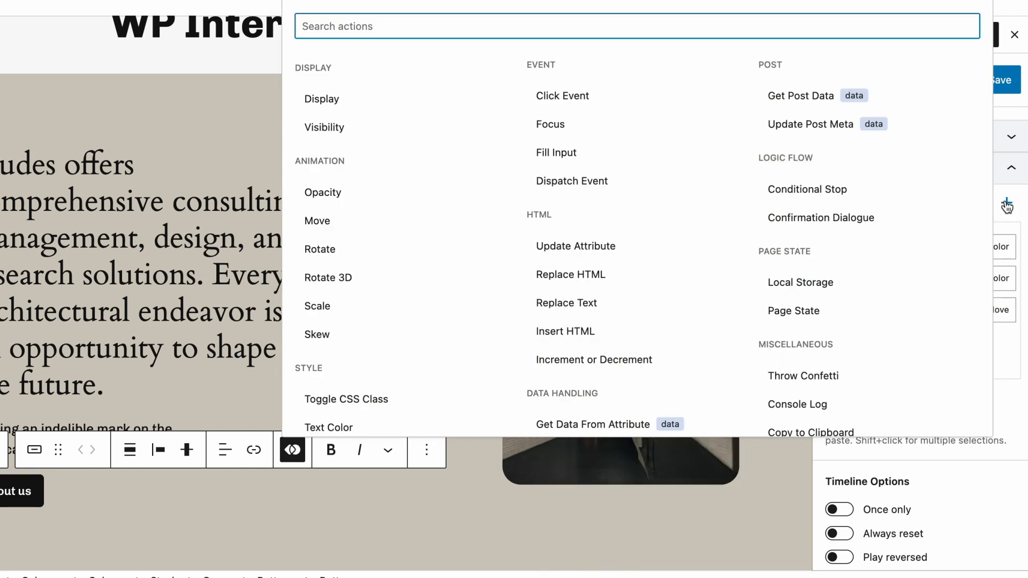
left_click(845, 98)
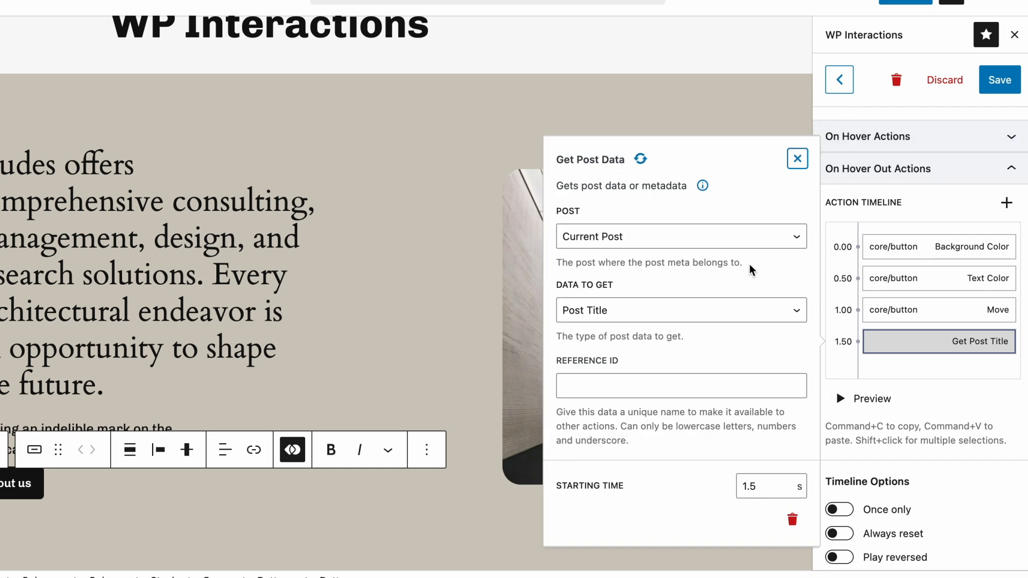
left_click_drag(745, 263, 557, 262)
left_click_drag(688, 337, 555, 336)
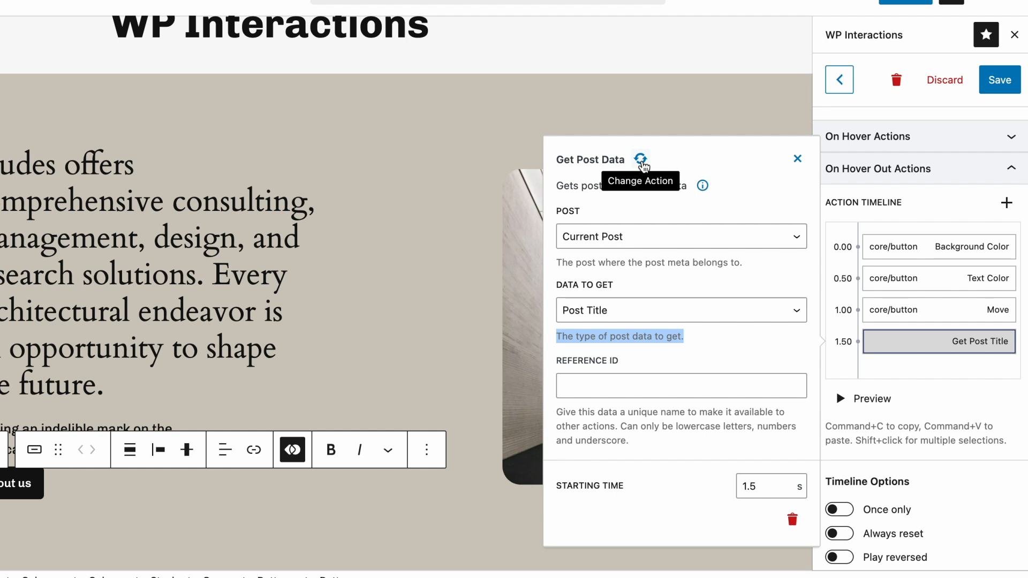
Change the Get Post Data action to Run Custom PHP, and delete that action from the hover out timeline
left_click(641, 160)
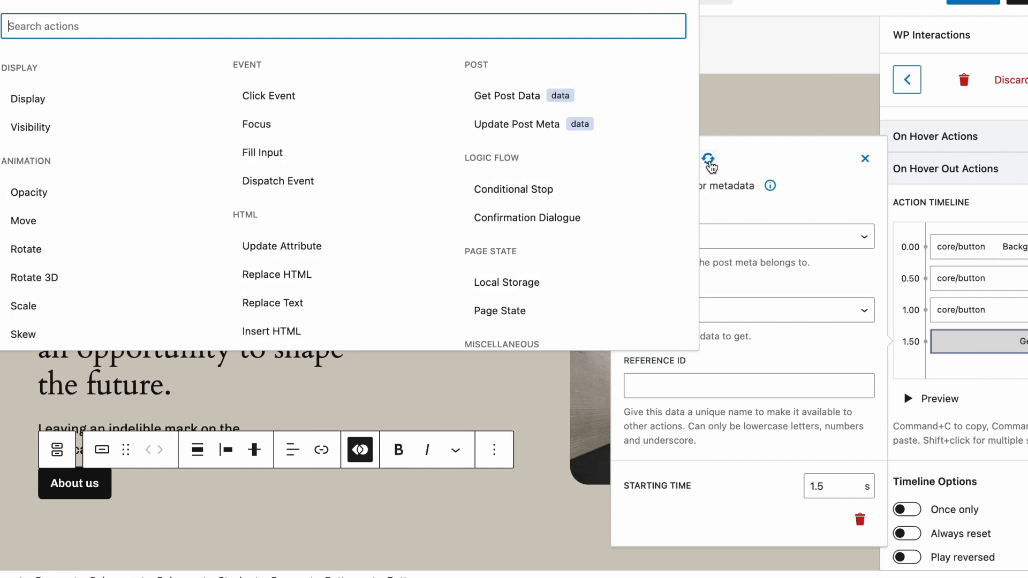
scroll(426, 270, "down", 5)
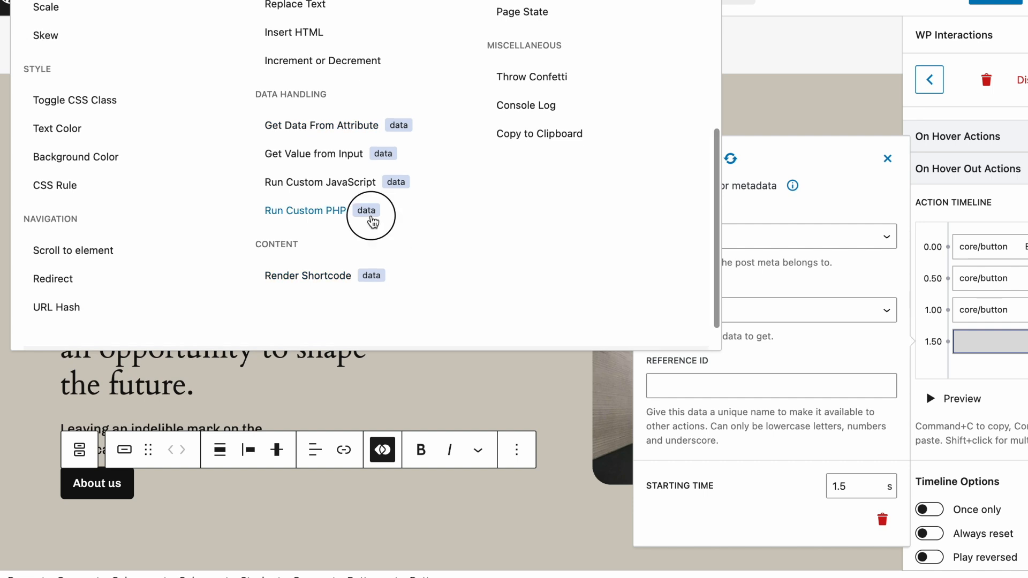
left_click(368, 214)
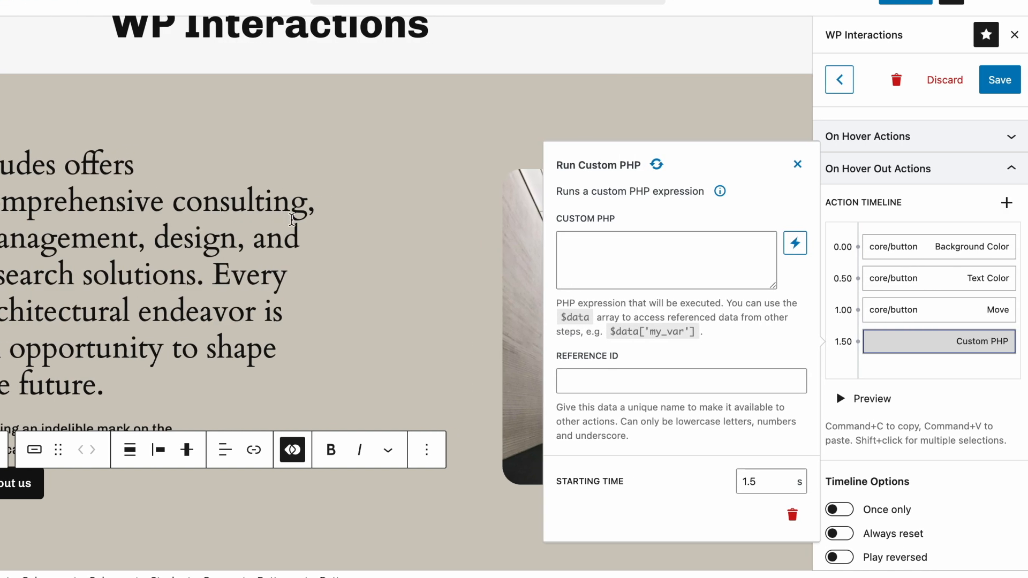
left_click(788, 510)
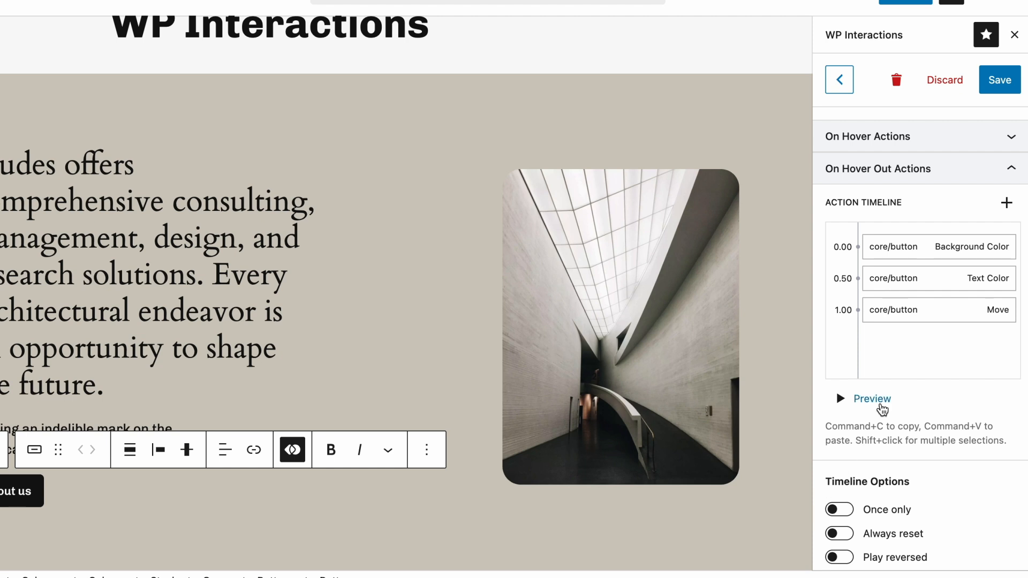
Delete the Move action from the hover out timeline and shift the Text Color action to start at 0.00 with Background Color
left_click(925, 322)
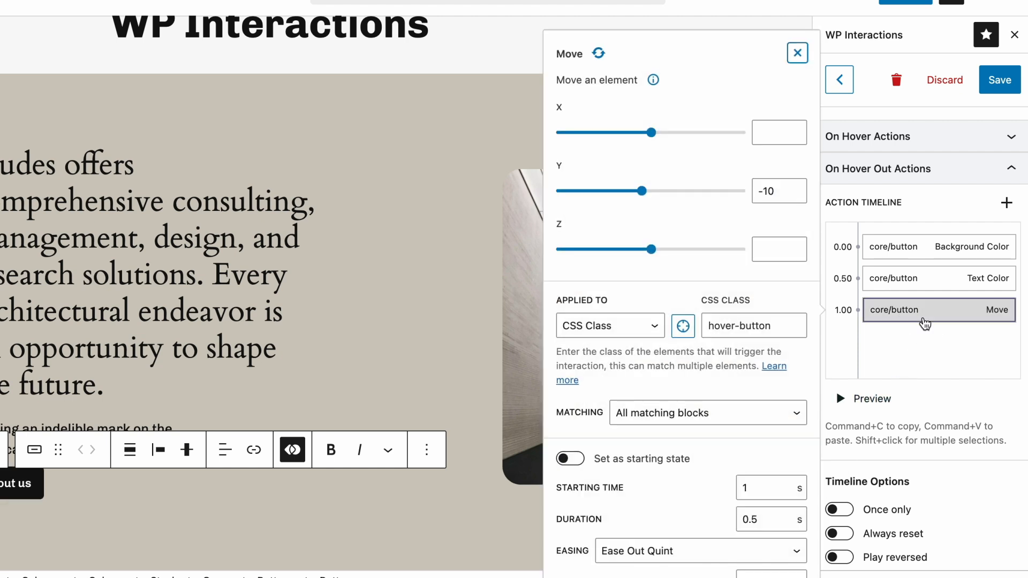
key("BackSpace")
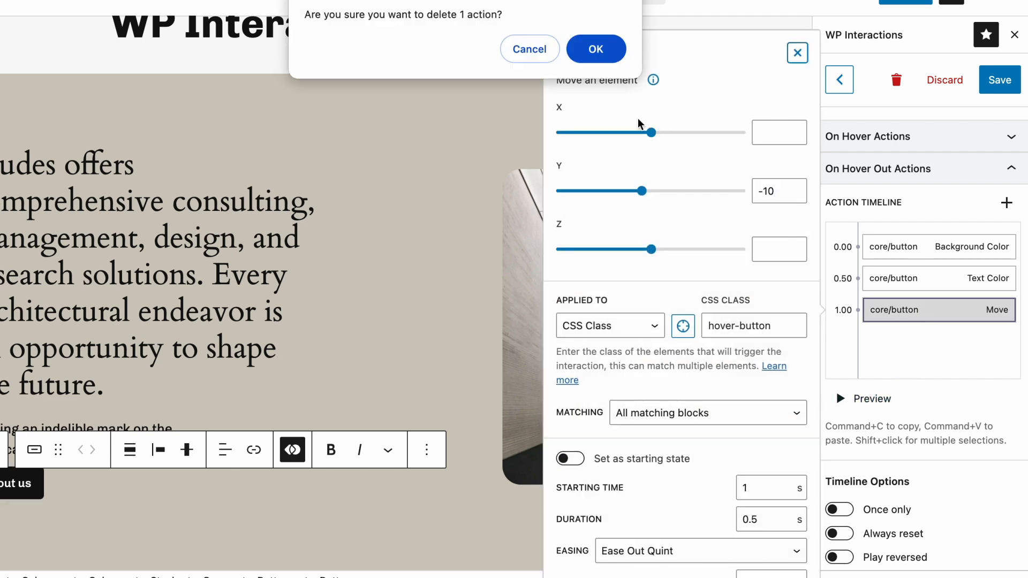
left_click(593, 59)
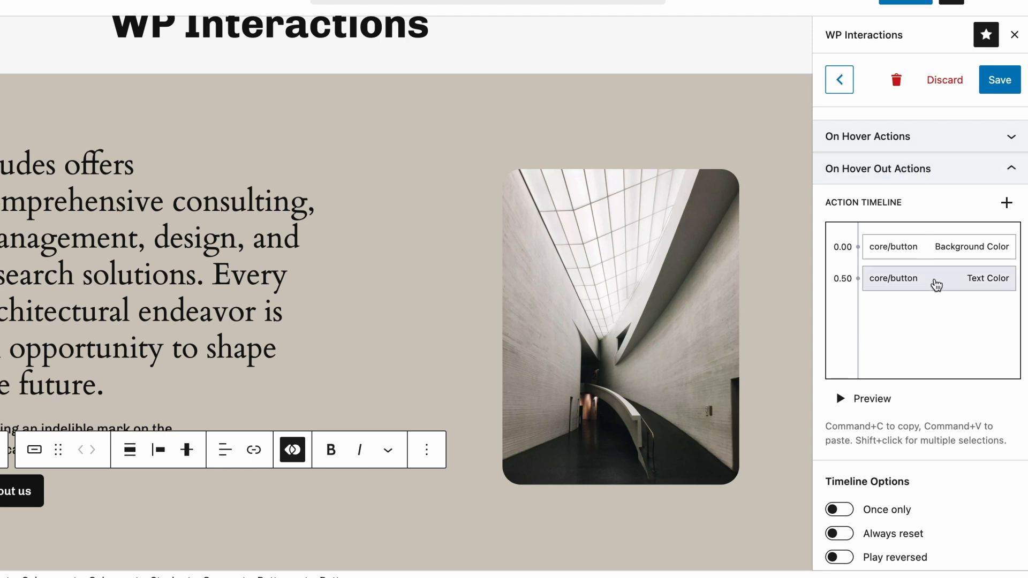
left_click_drag(934, 282, 930, 260)
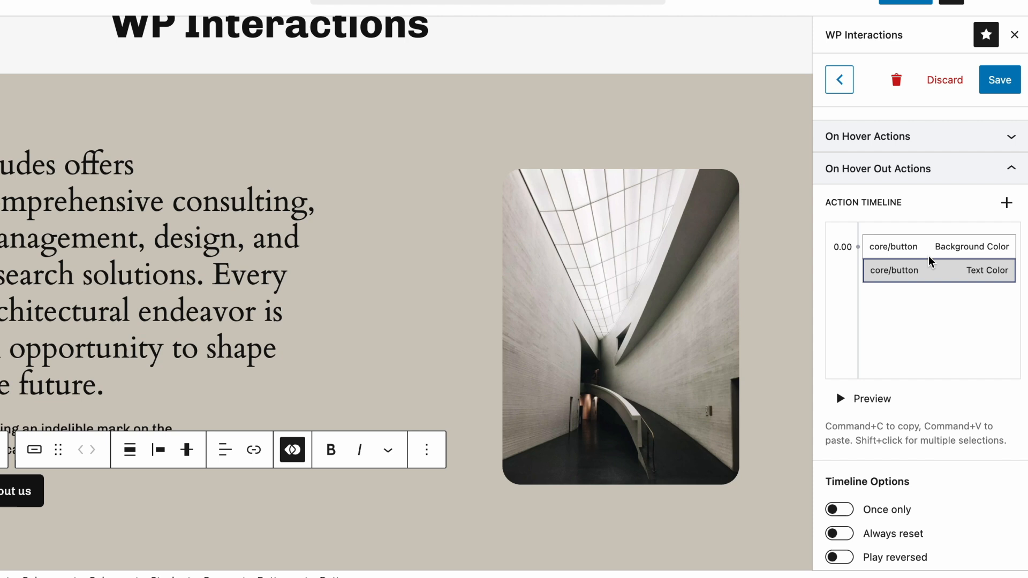
Review the interaction trigger's element options, keeping Block as the element trigger
scroll(930, 261, "down", 5)
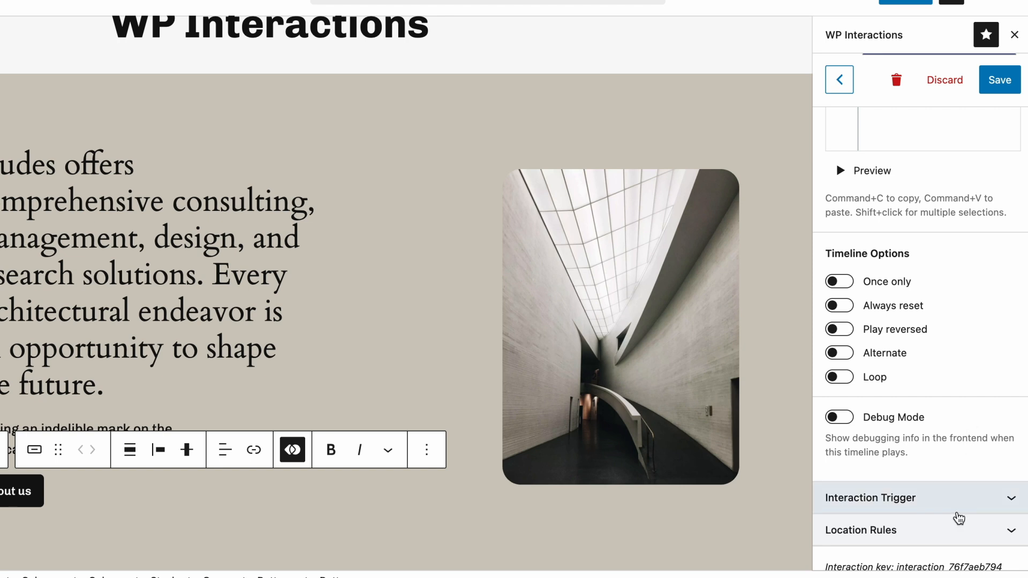
left_click(957, 513)
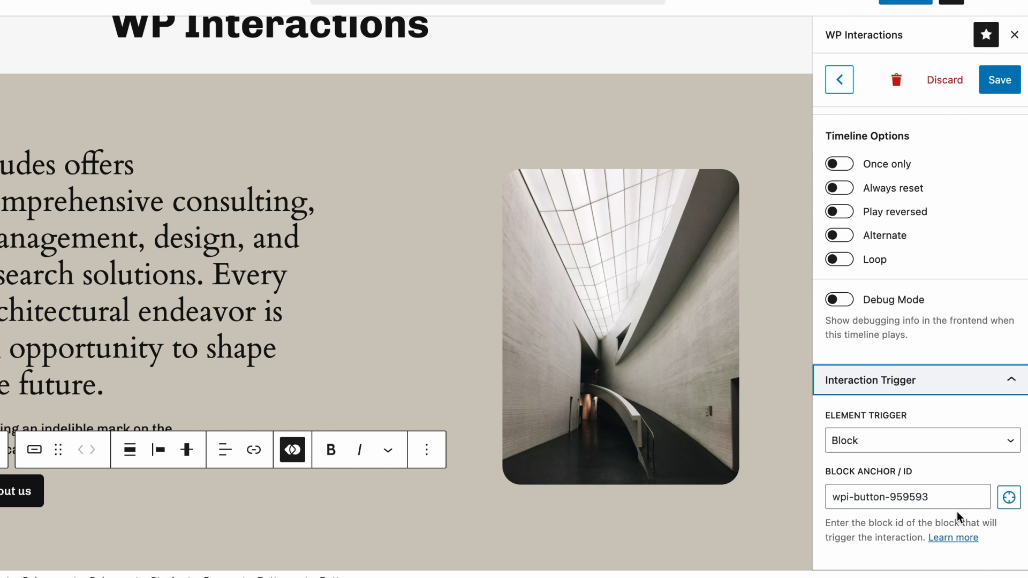
left_click(942, 450)
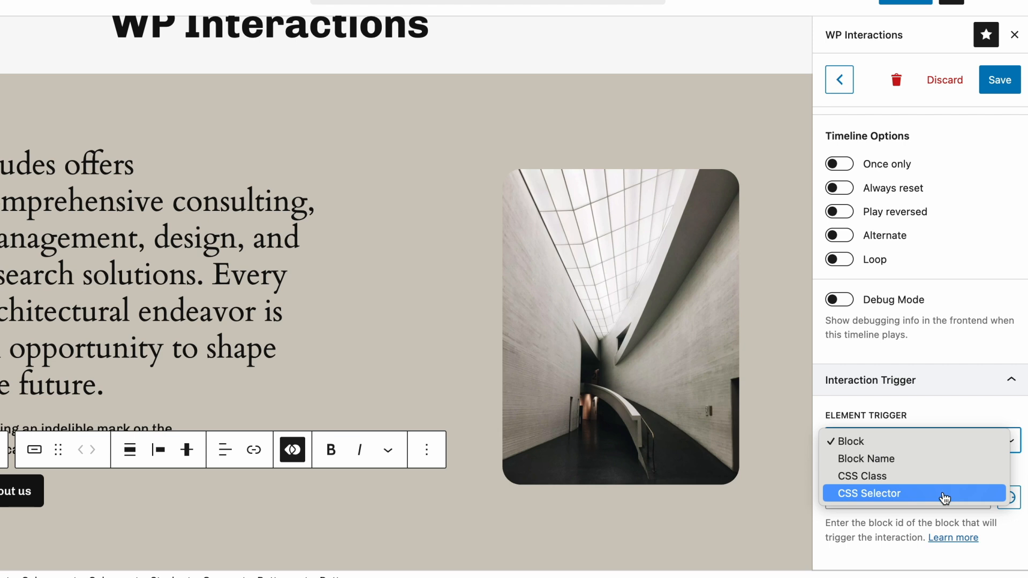
key("Escape")
scroll(944, 492, "down", 2)
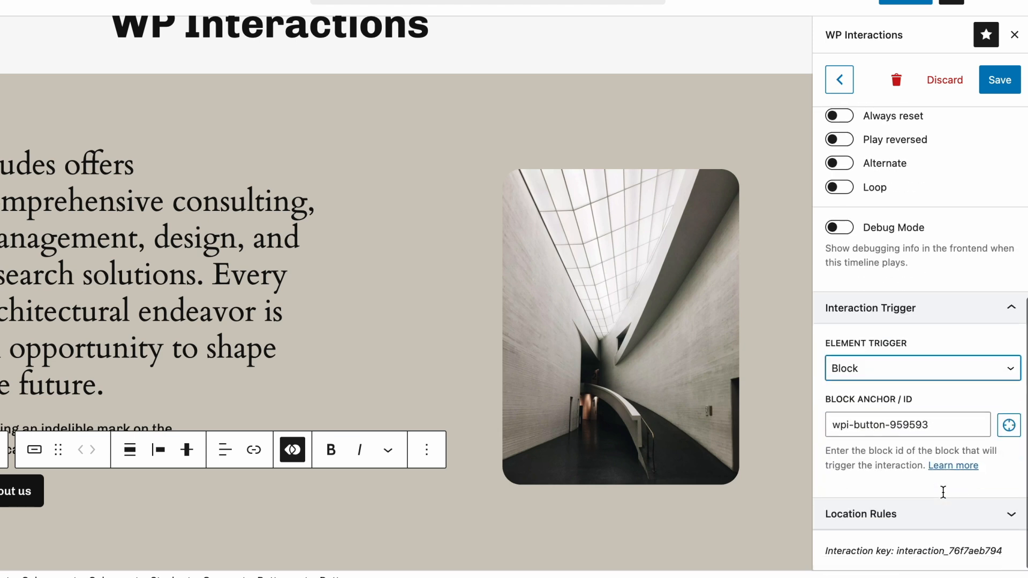
Set the interaction's location rule to Entire website and save the interaction
left_click(938, 523)
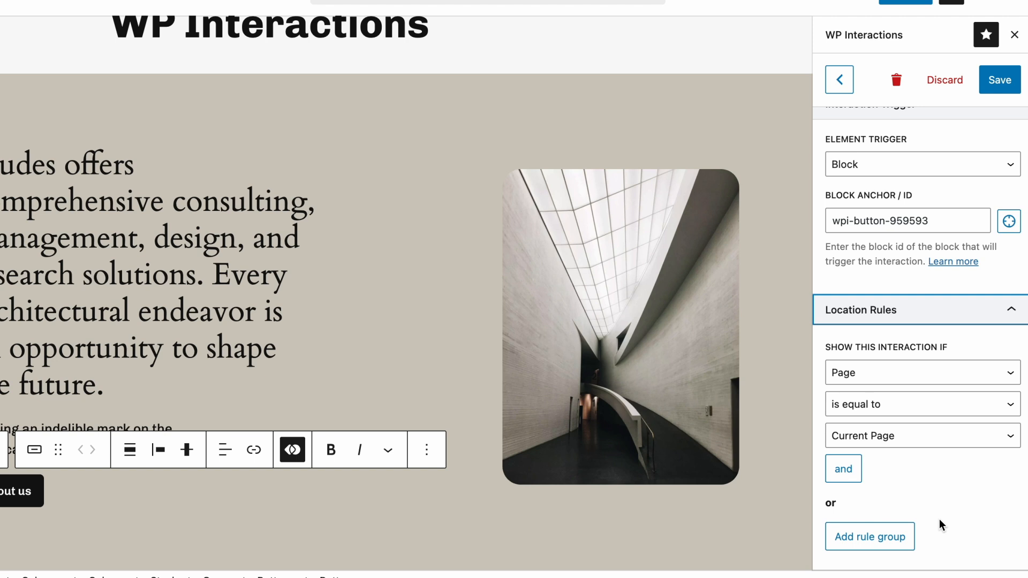
left_click(930, 381)
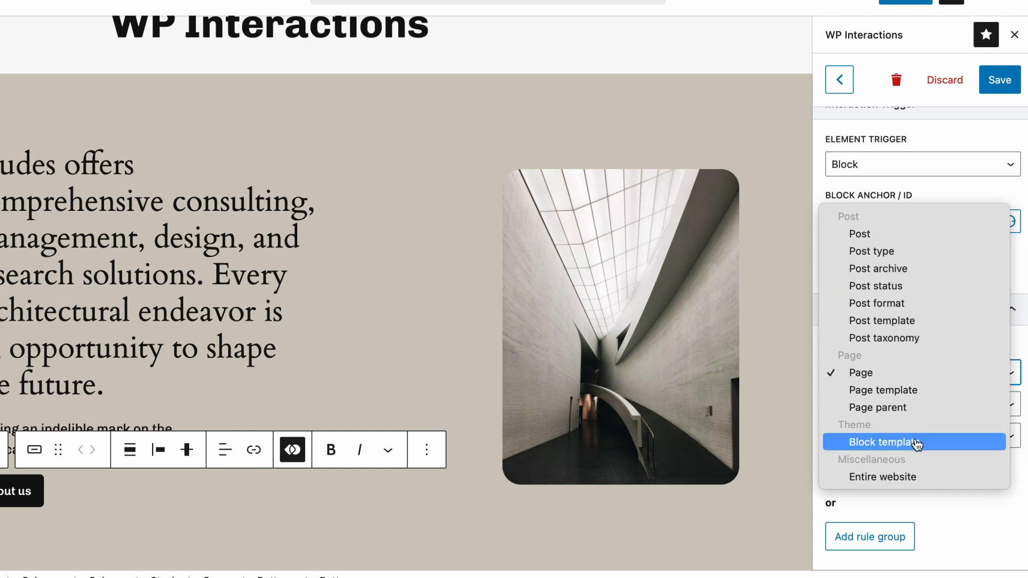
left_click(921, 484)
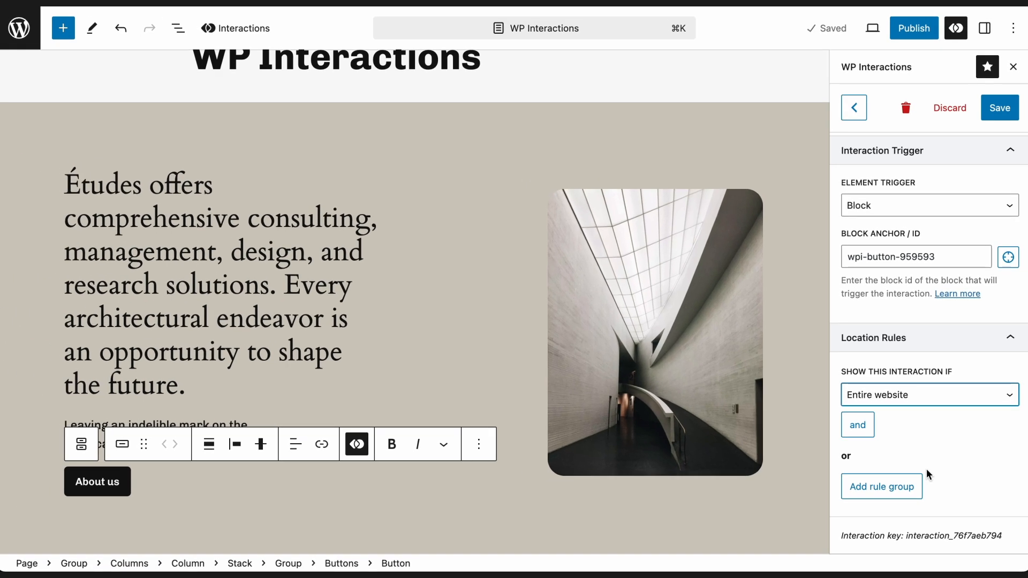
left_click(1003, 113)
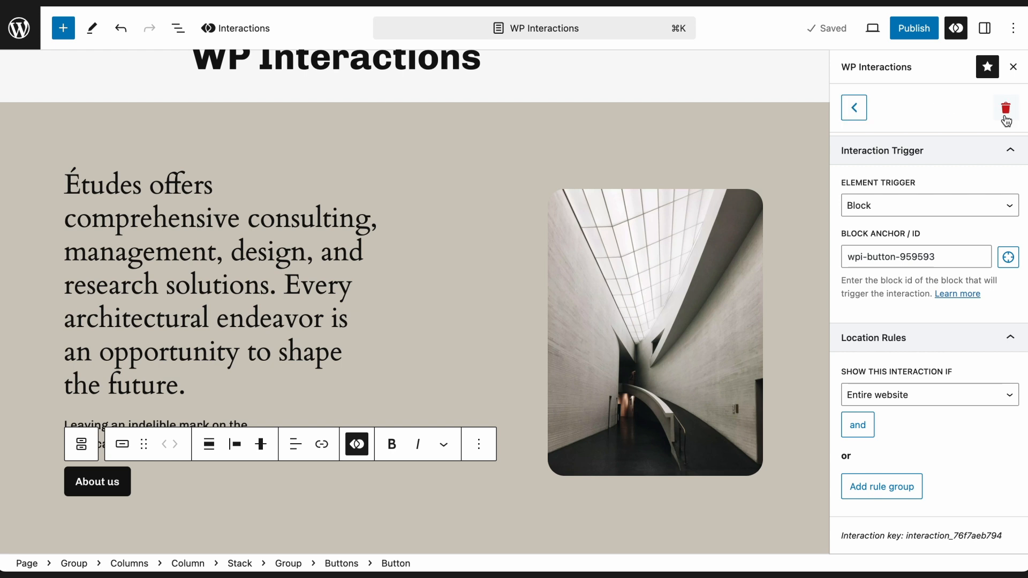